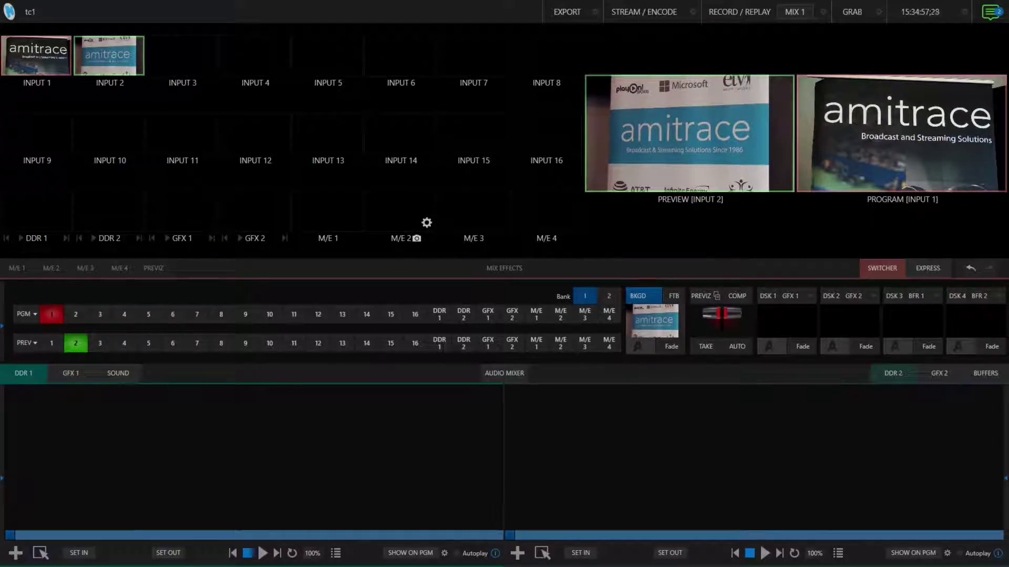
Open Input 1's settings panel showing the NDI-PTZ1 source and its two PTZ presets.
left_click(63, 67)
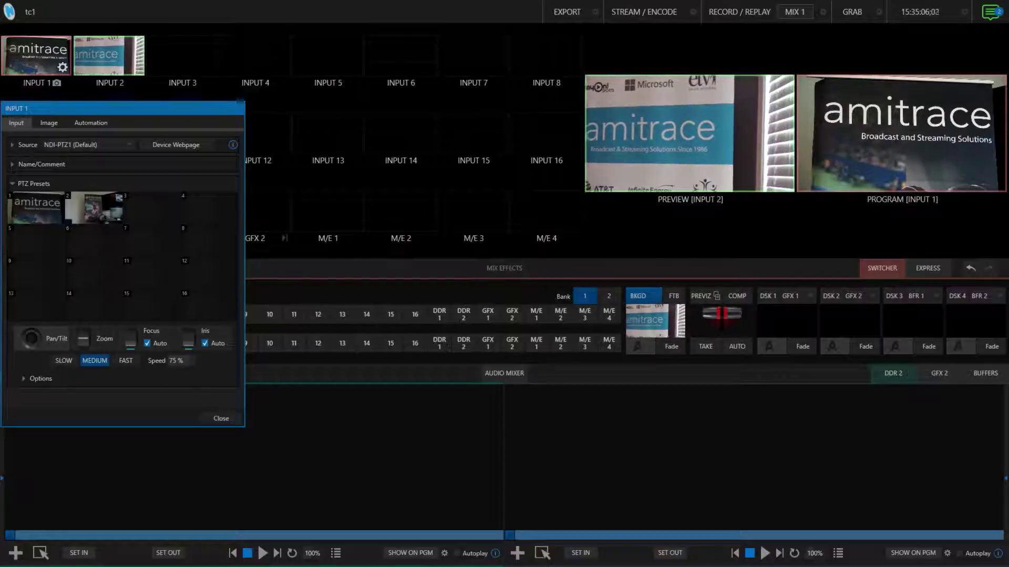
Cut Input 2 to program, pan its camera off the banner, then return Input 1 to program.
key("F2")
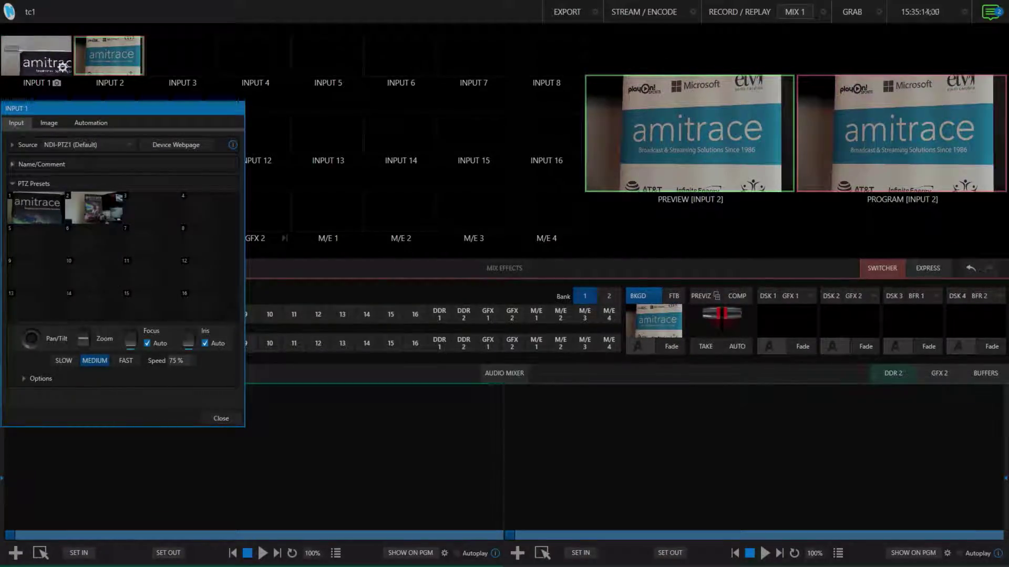
left_click(135, 67)
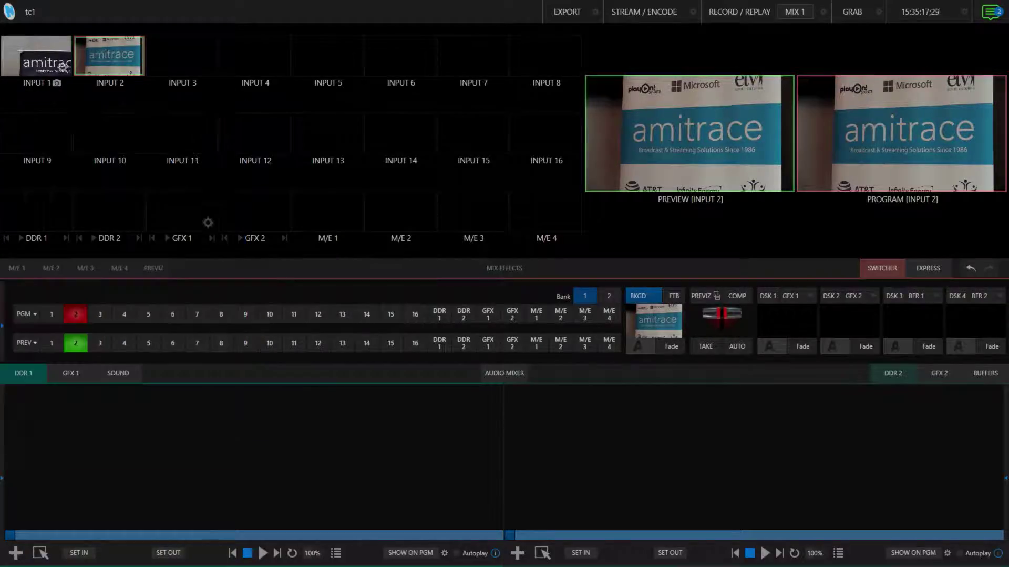
mouse_move(104, 338)
left_mouse_down()
mouse_move(105, 330)
mouse_move(117, 348)
left_mouse_up()
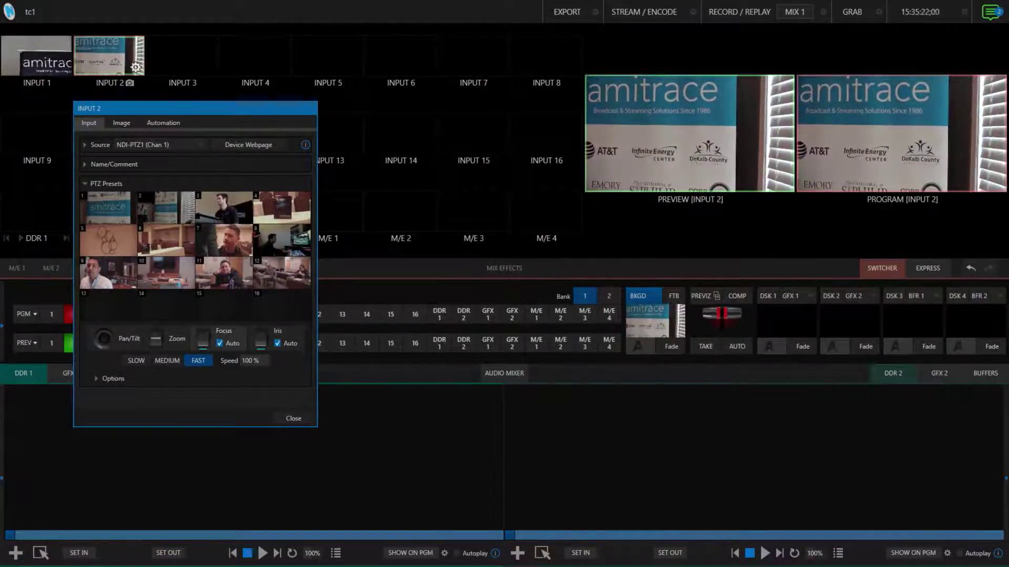
key("F1")
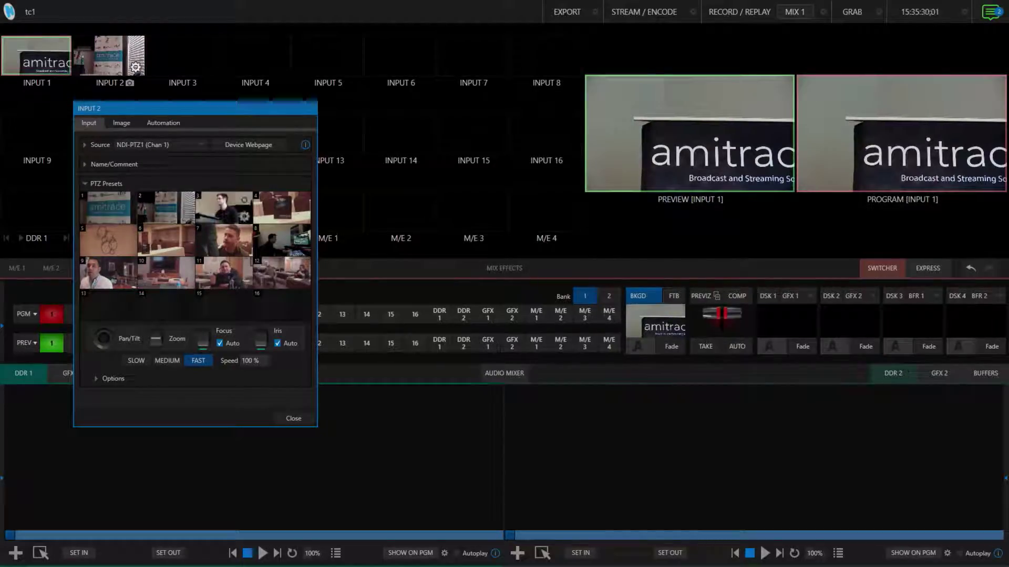
Test Input 1's PTZ presets 1 and 2, ending on the banner close-up preset 1.
left_click(63, 67)
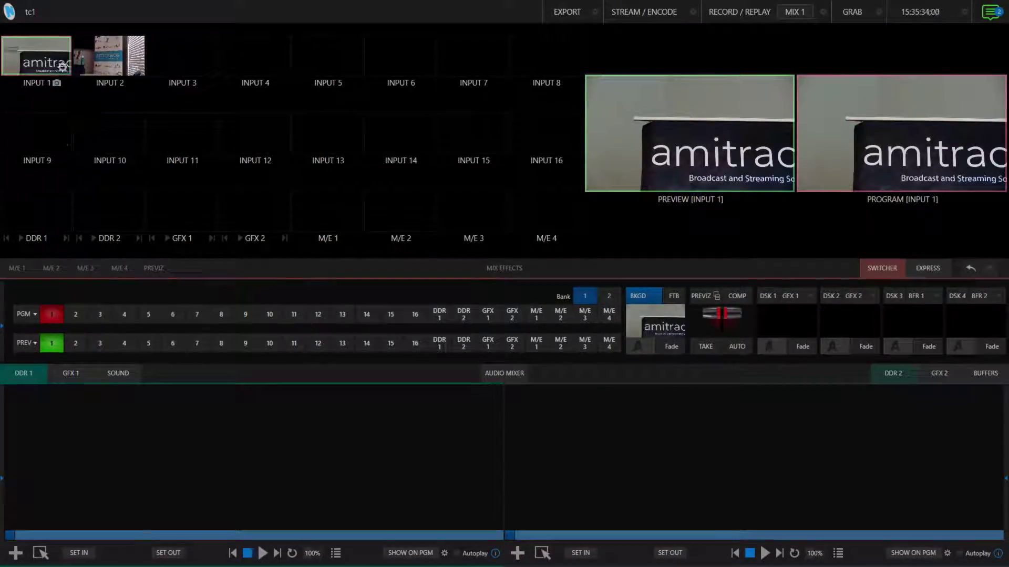
left_click(36, 209)
left_click(221, 419)
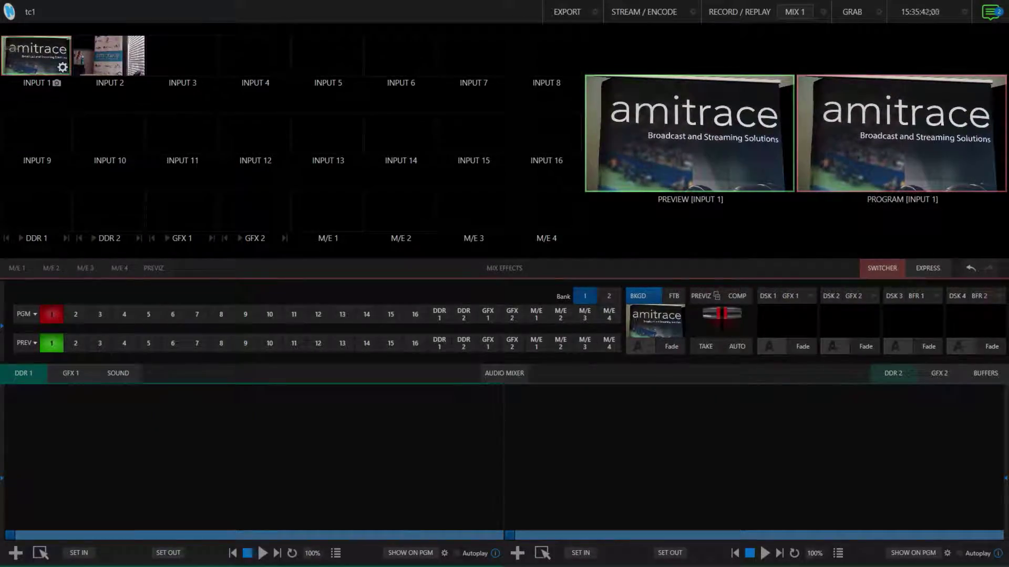
left_click(63, 67)
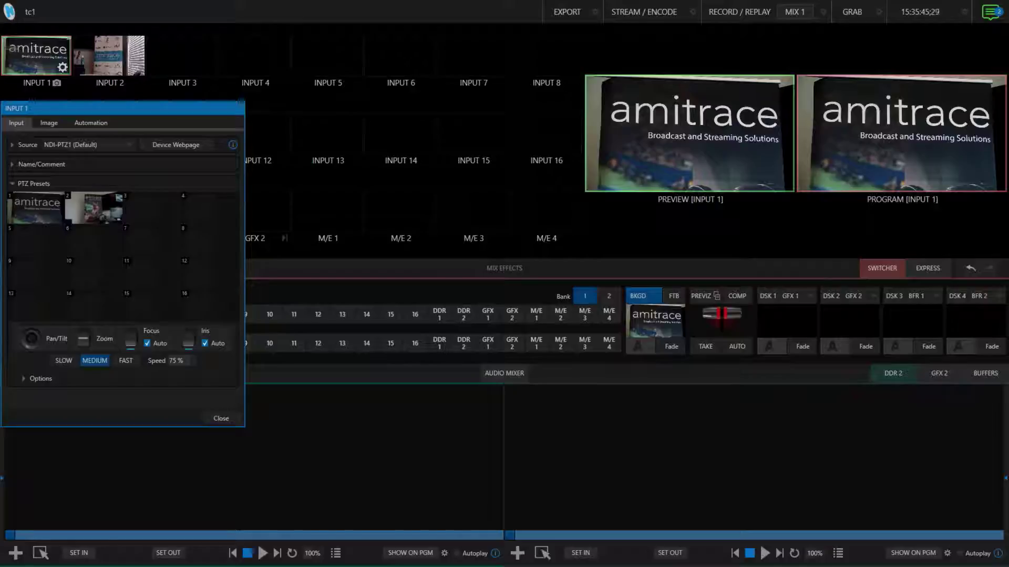
left_click(96, 208)
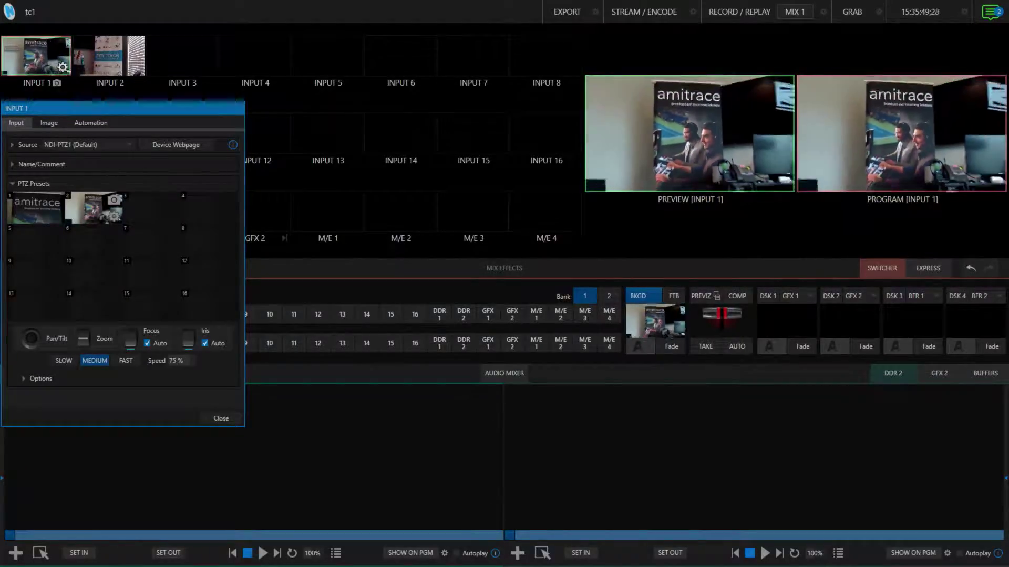
left_click(35, 208)
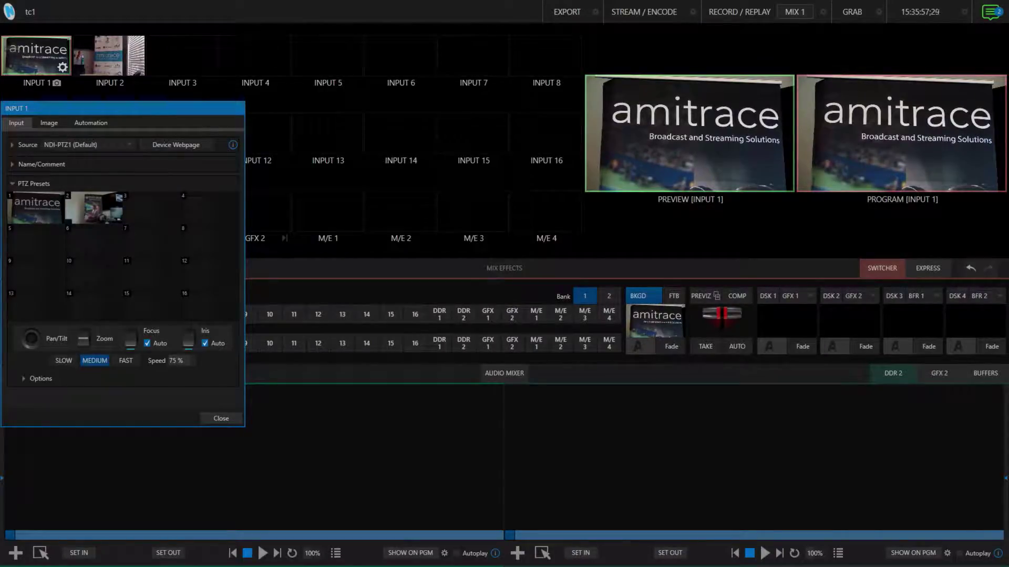
left_click(220, 418)
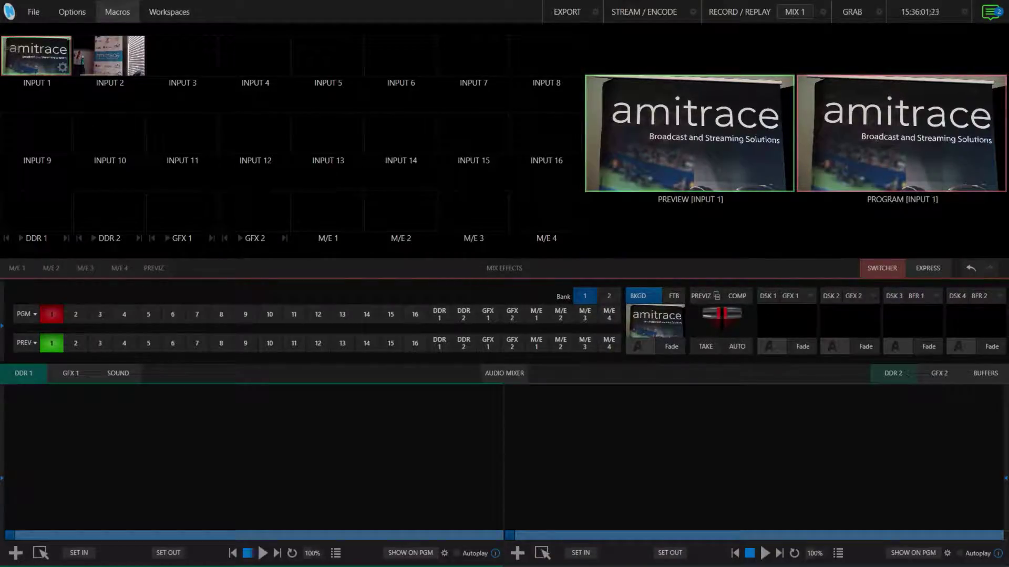
Create a macro named 'Input 1 Wide shot' in the PTZ1 Presets folder and start recording it.
left_click(117, 11)
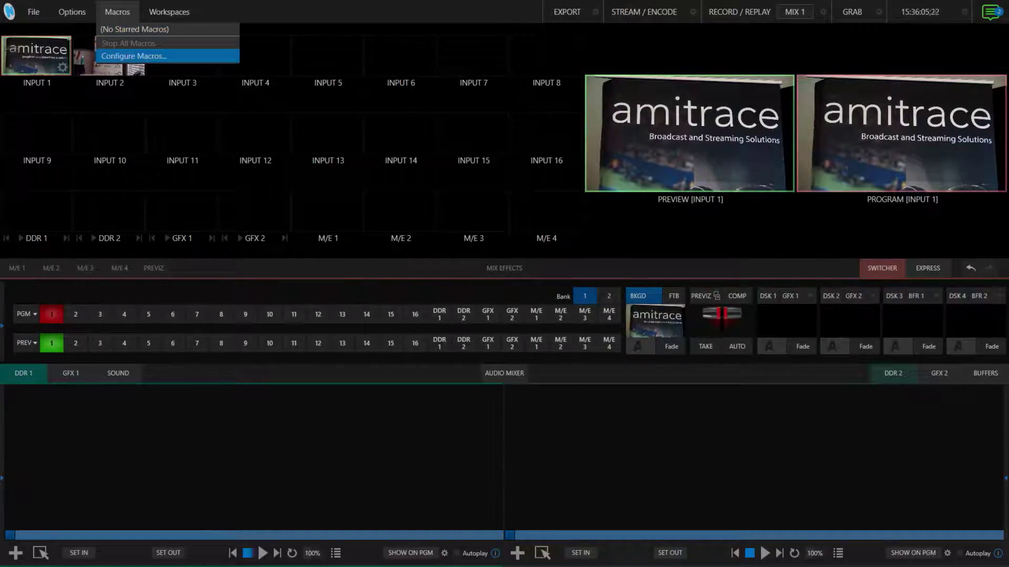
left_click(137, 55)
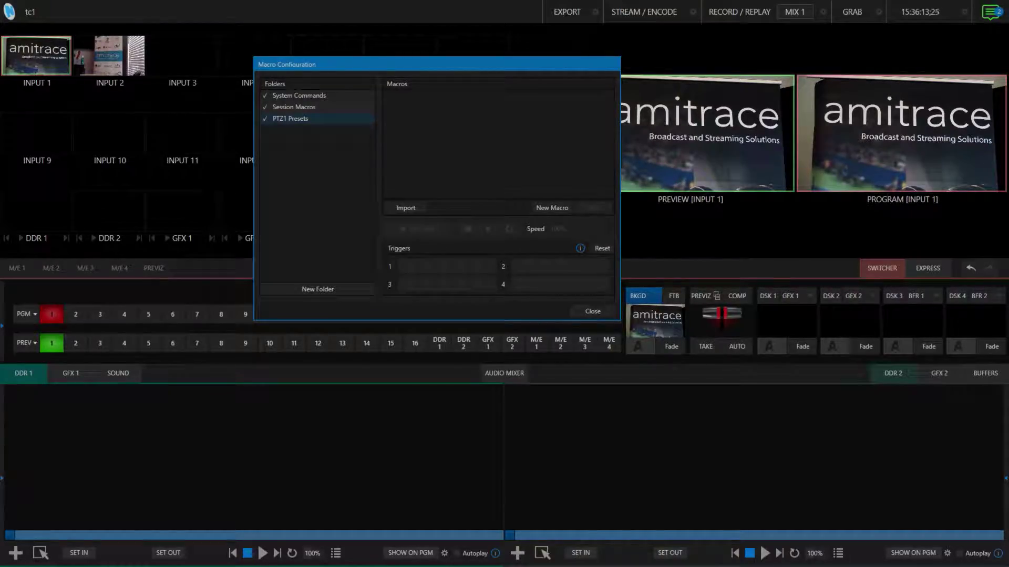
left_click(551, 208)
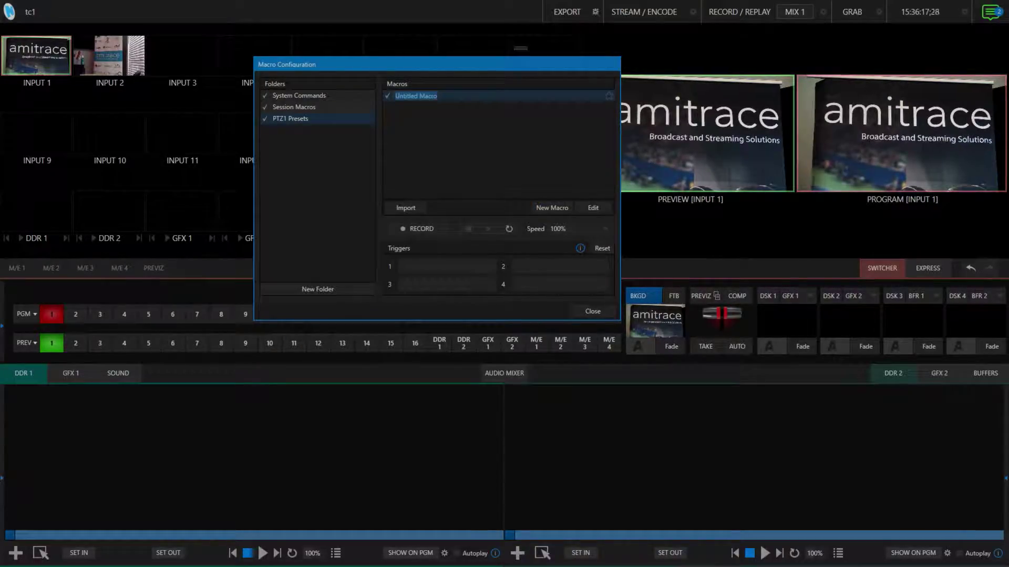
type("Input")
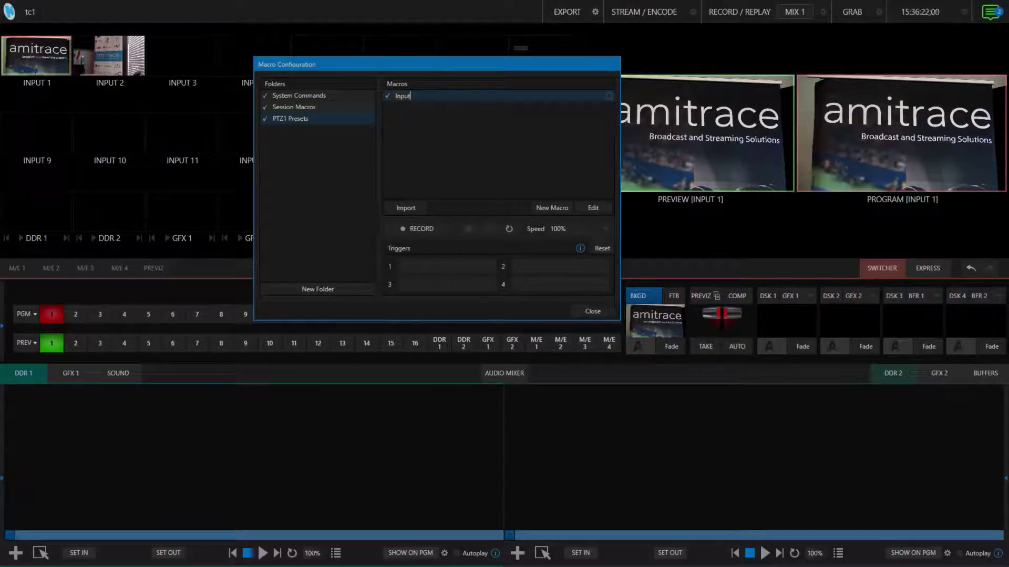
type(" 1 Wide shot")
key("Return")
left_click_drag(454, 68, 500, 50)
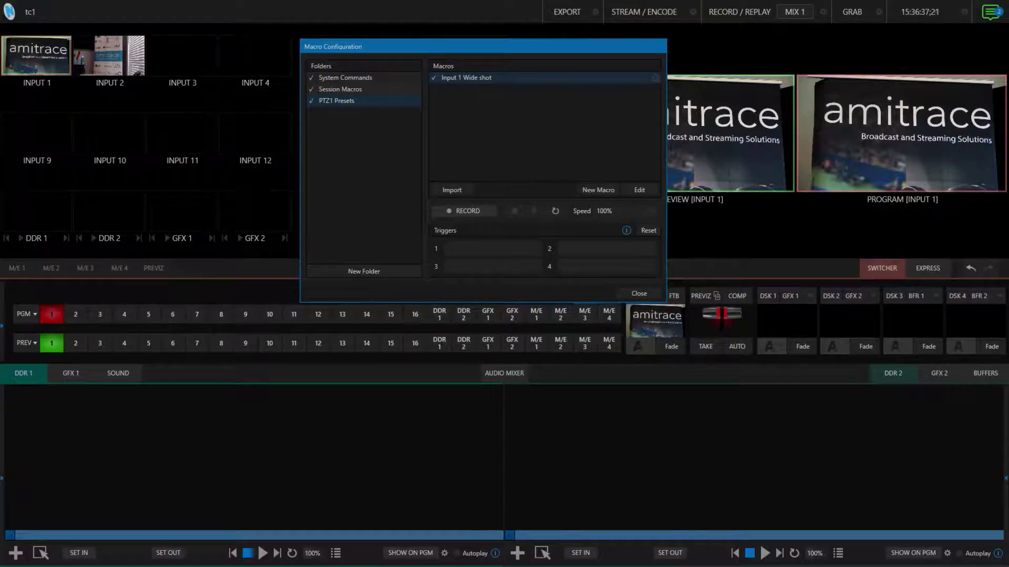
left_click(464, 210)
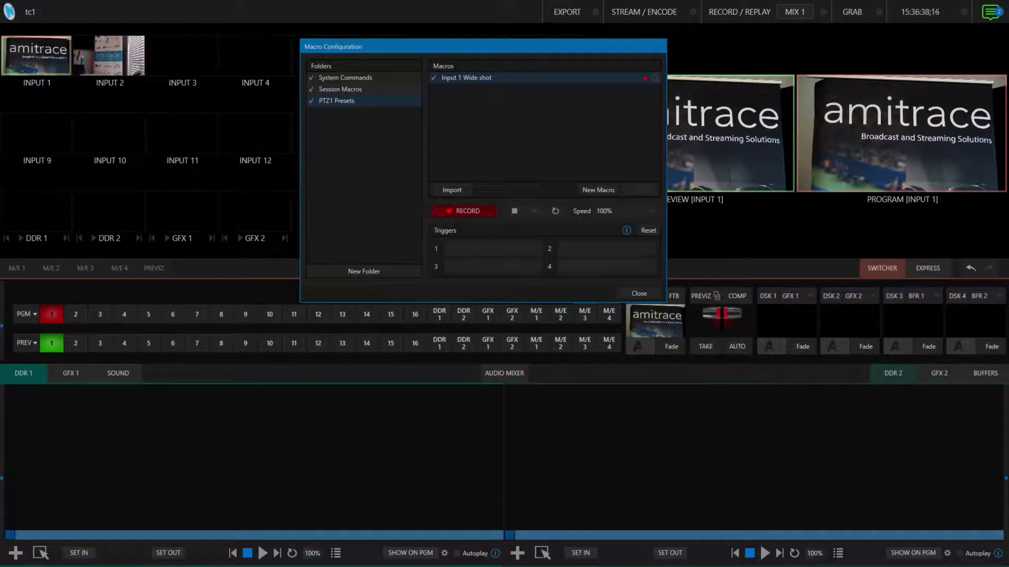
Record a recall of Input 1's wide PTZ preset 2 into the macro and stop recording.
left_click(63, 67)
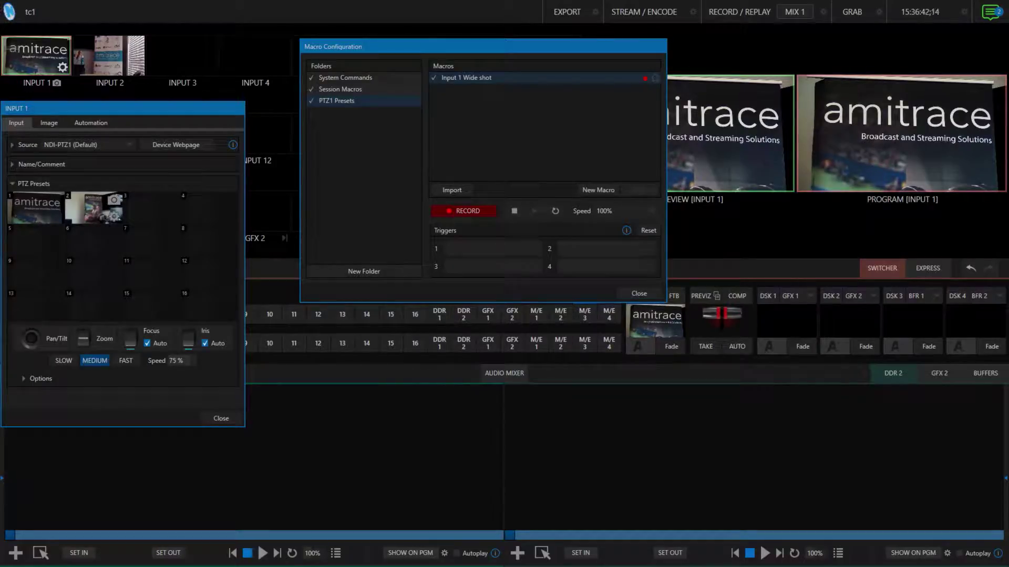
left_click(94, 209)
left_click(464, 211)
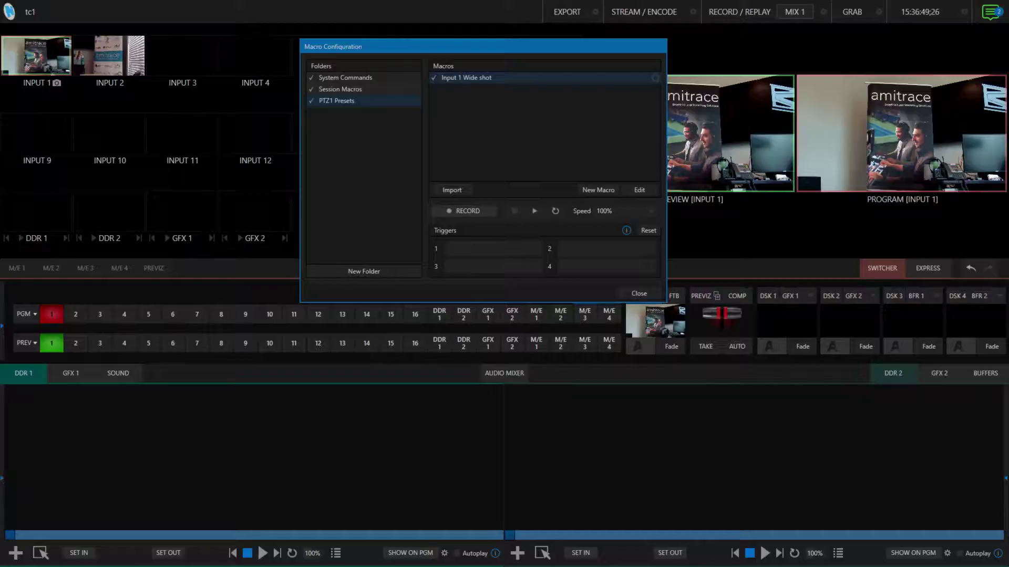
left_click(493, 249)
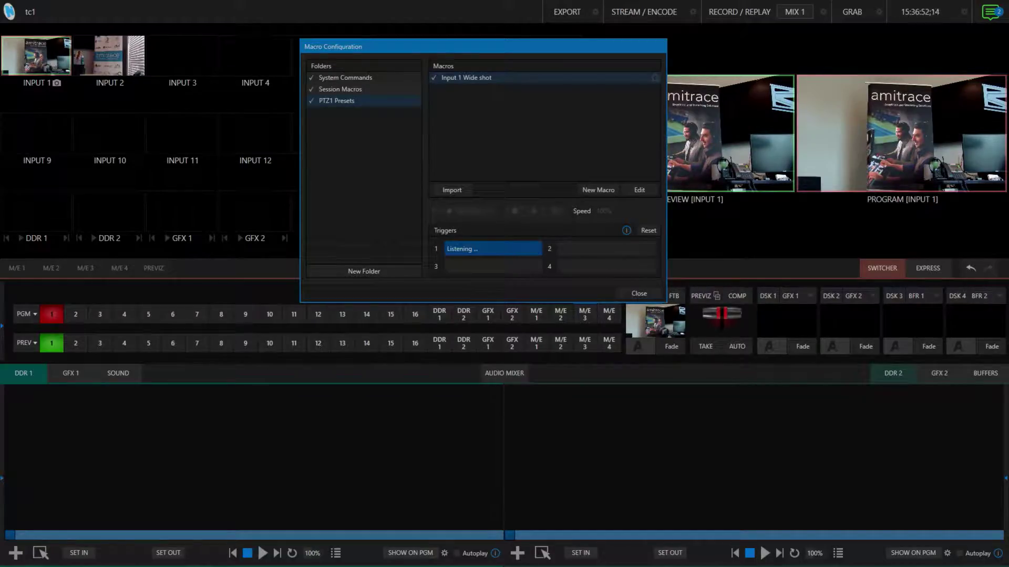
Assign SHIFT + Q as the Input 1 Wide shot trigger and start a new macro named 'Input 2 Close'.
key("shift+q")
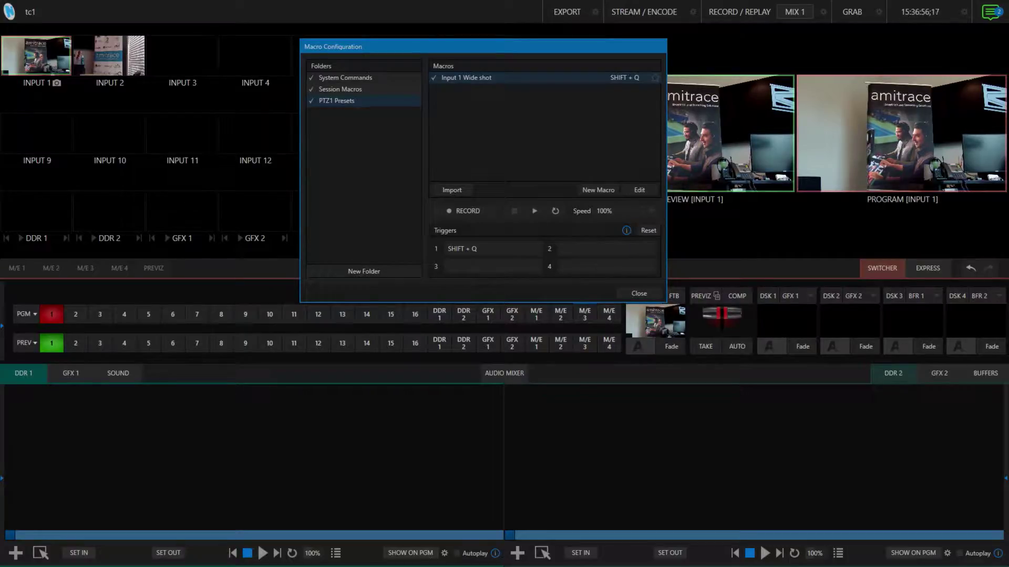
left_click(598, 189)
type("Input 2")
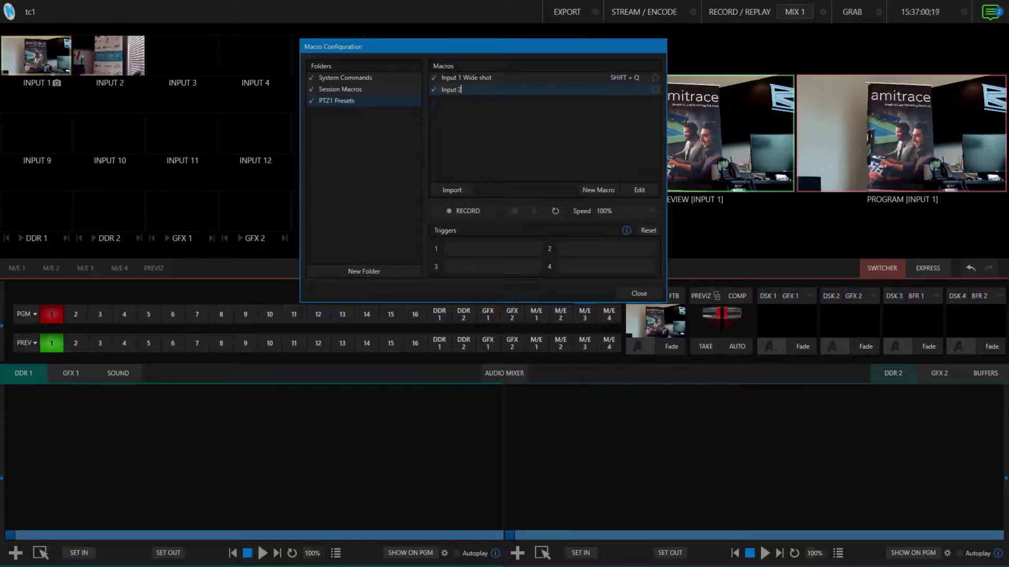
type(" Close")
Confirm the 'Input 2 Close' name and record a recall of PTZ preset 1, the banner close-up.
key("Return")
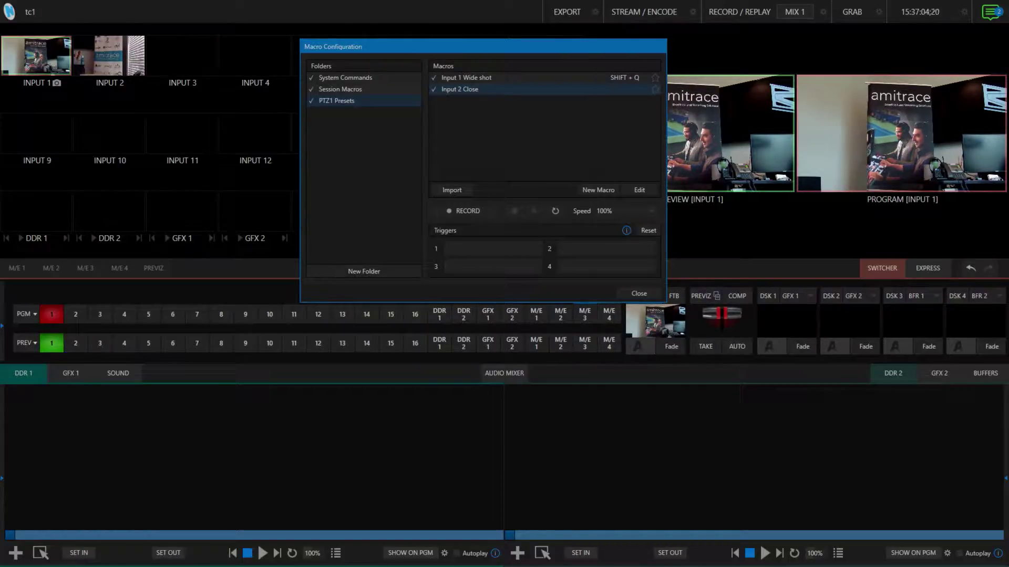
left_click(467, 210)
left_click(62, 67)
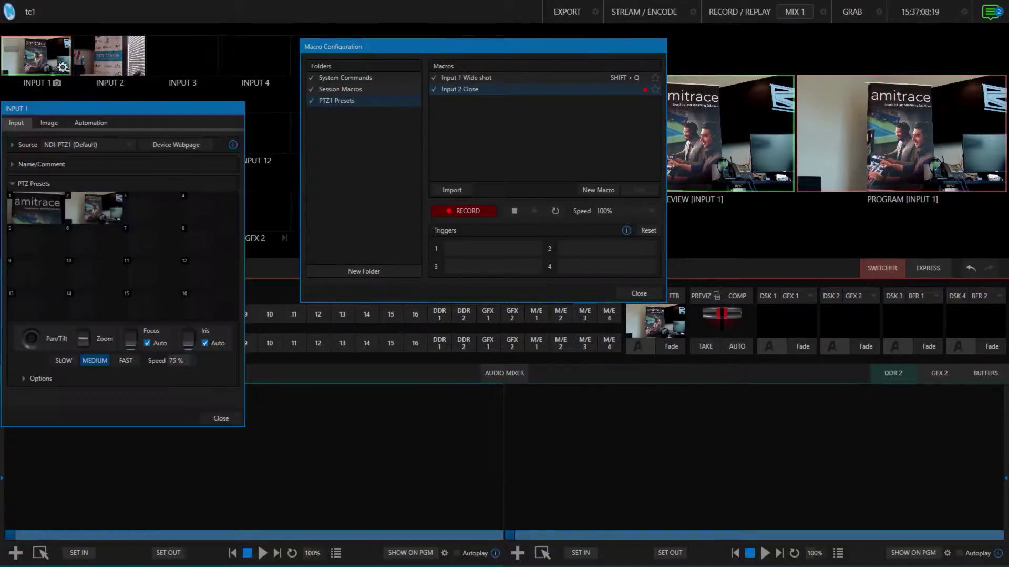
left_click(35, 208)
left_click(464, 211)
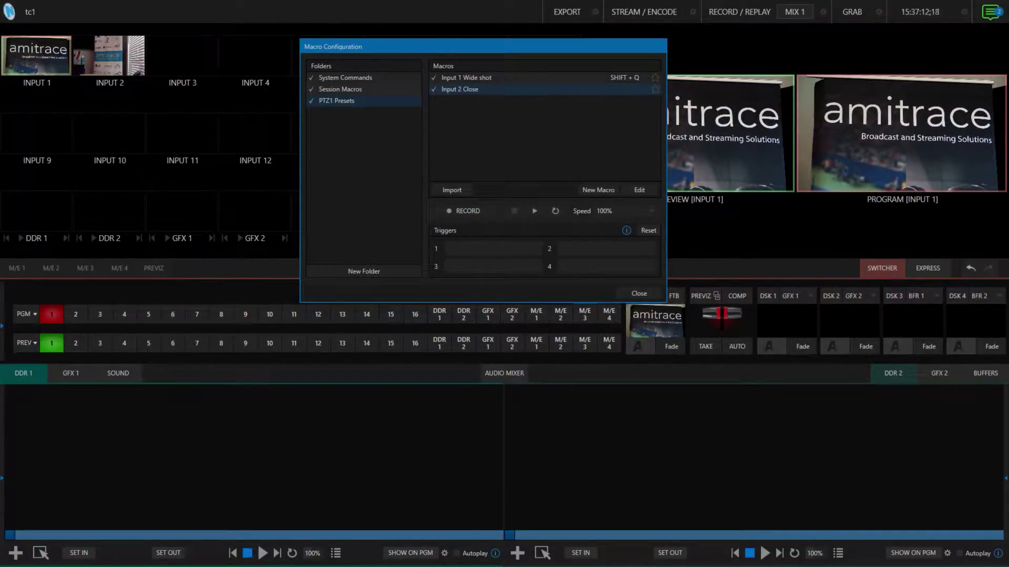
Set SHIFT + W as the macro's trigger, then test SHIFT + Q and SHIFT + W.
left_click(493, 249)
key("shift+w")
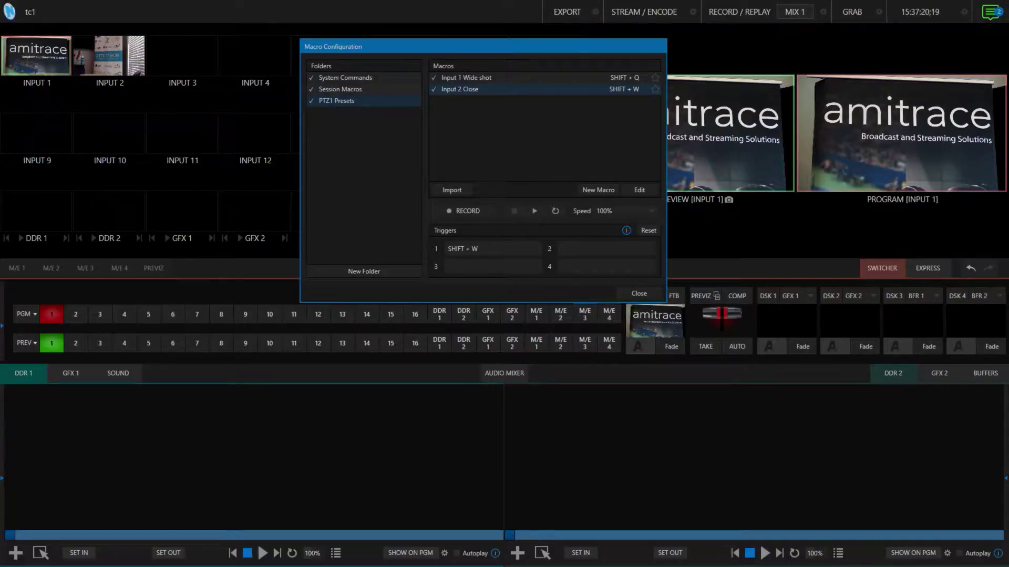
key("shift+q")
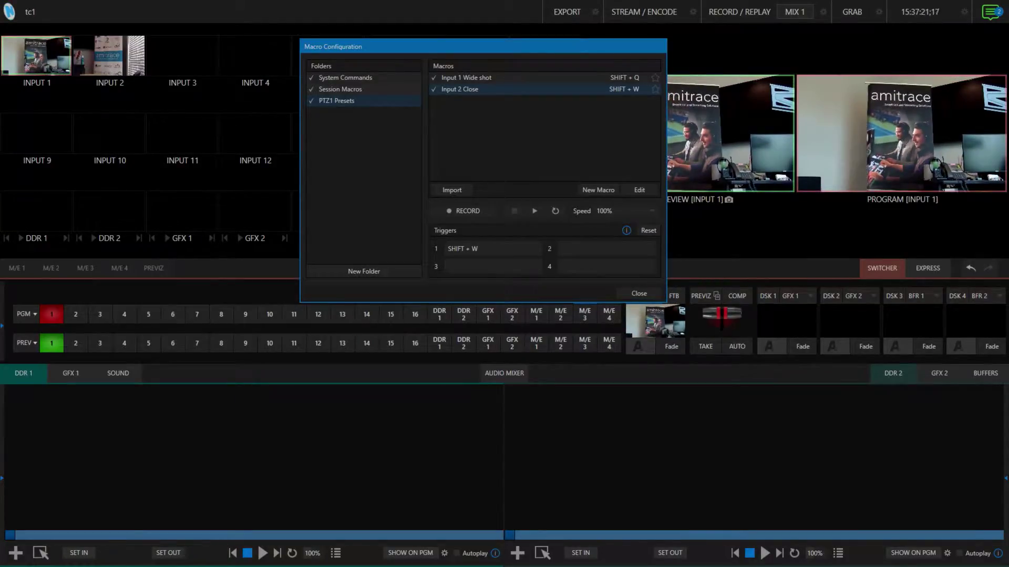
key("shift+w")
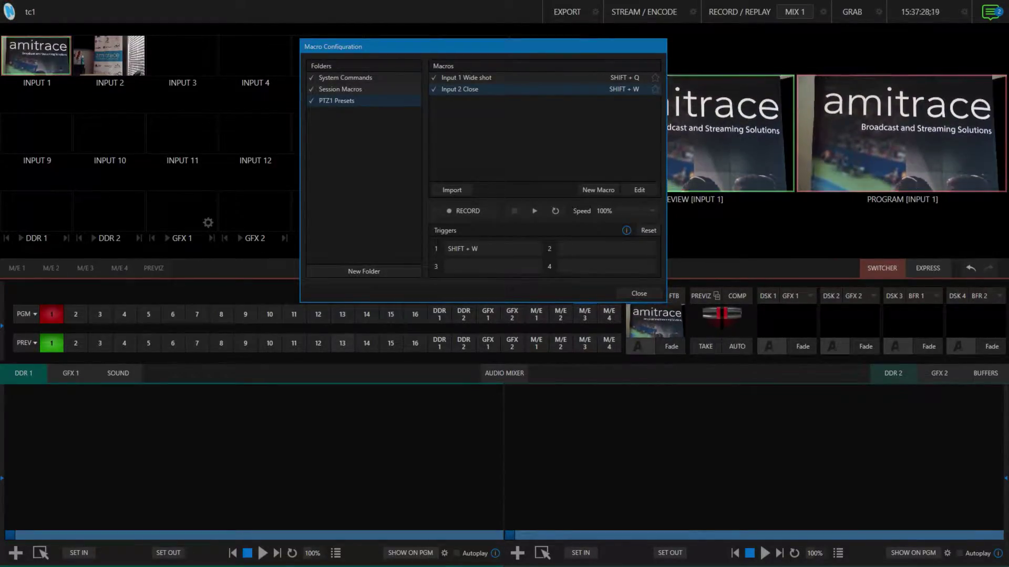
key("shift+q")
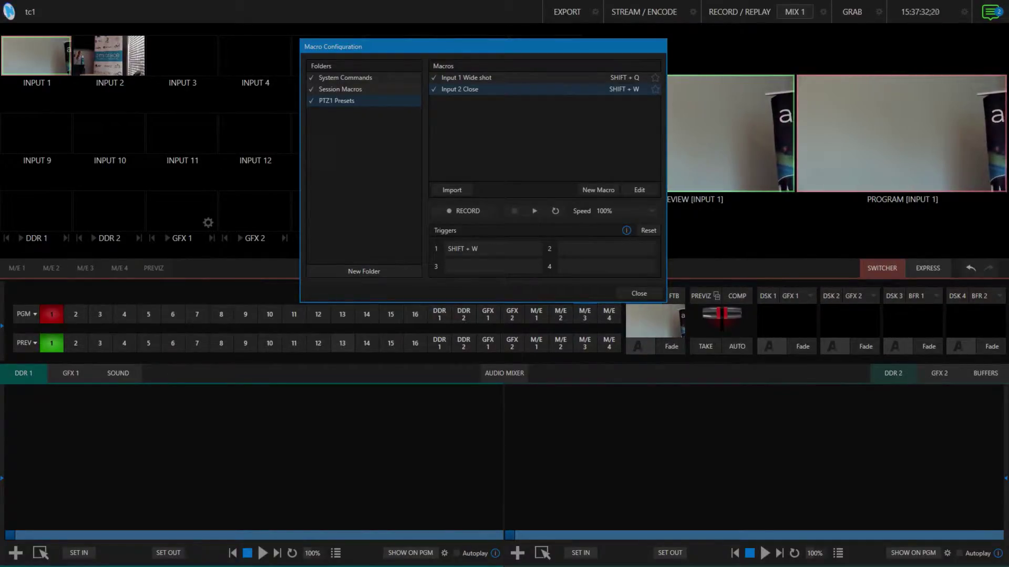
key("shift+w")
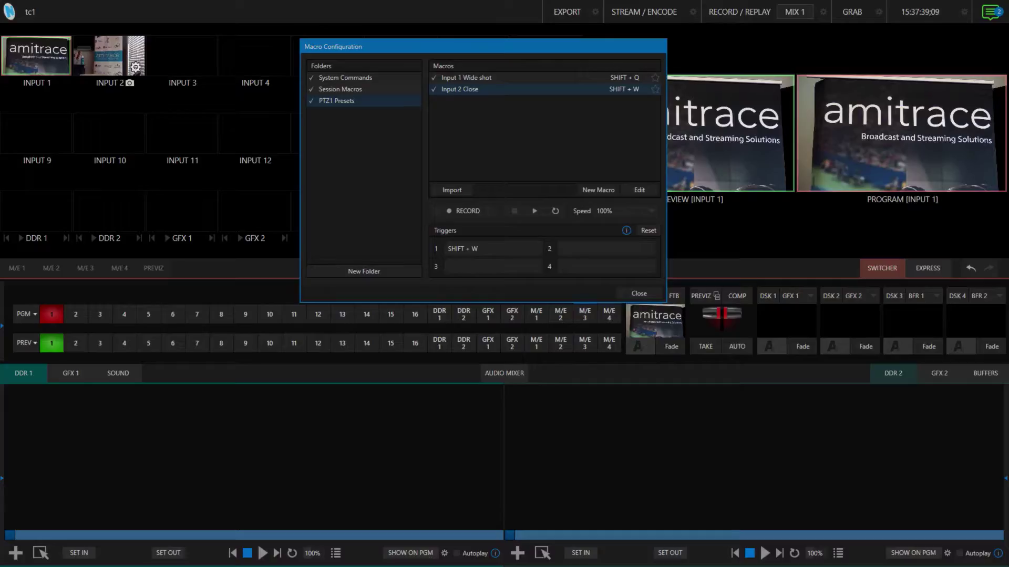
key("shift+w")
Create an 'Input 2 Close' macro recording Input 2's PTZ preset 1, triggered by SHIFT + E.
left_click(598, 190)
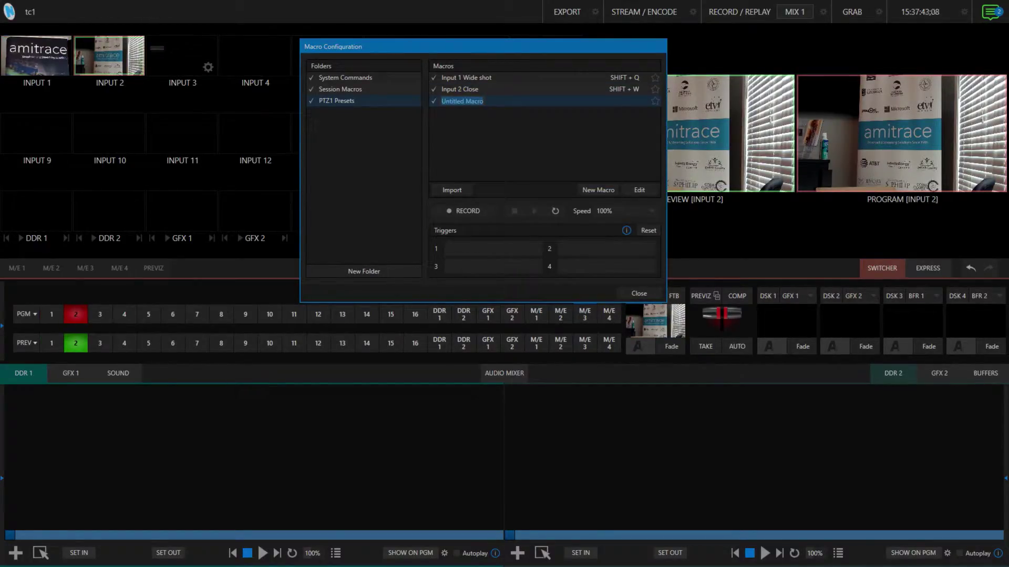
type("Input 2 Wide")
key("BackSpace")
key("BackSpace")
key("BackSpace")
key("BackSpace")
type("Close")
key("Return")
left_click(462, 211)
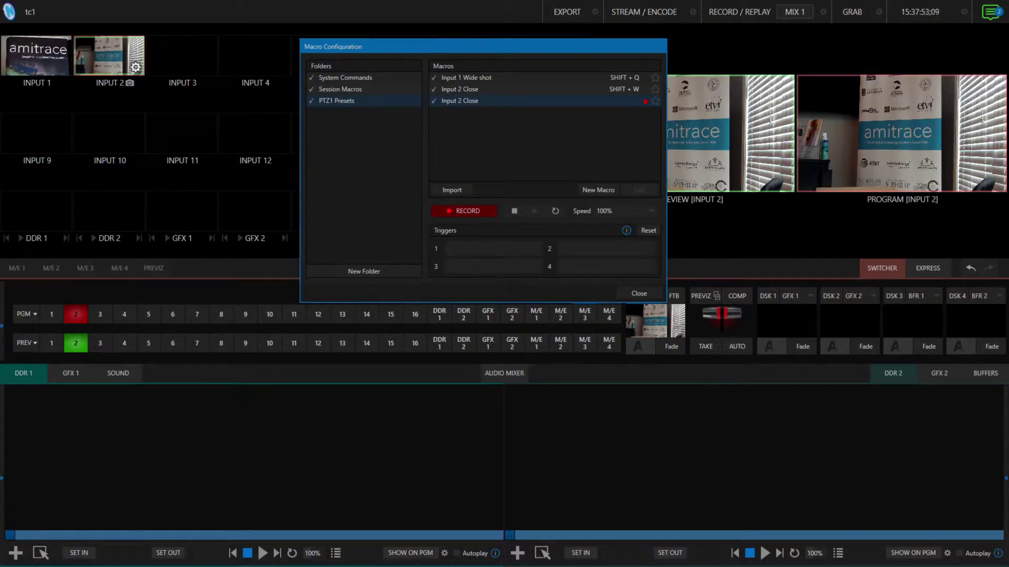
left_click(135, 67)
left_click(108, 207)
left_click(464, 211)
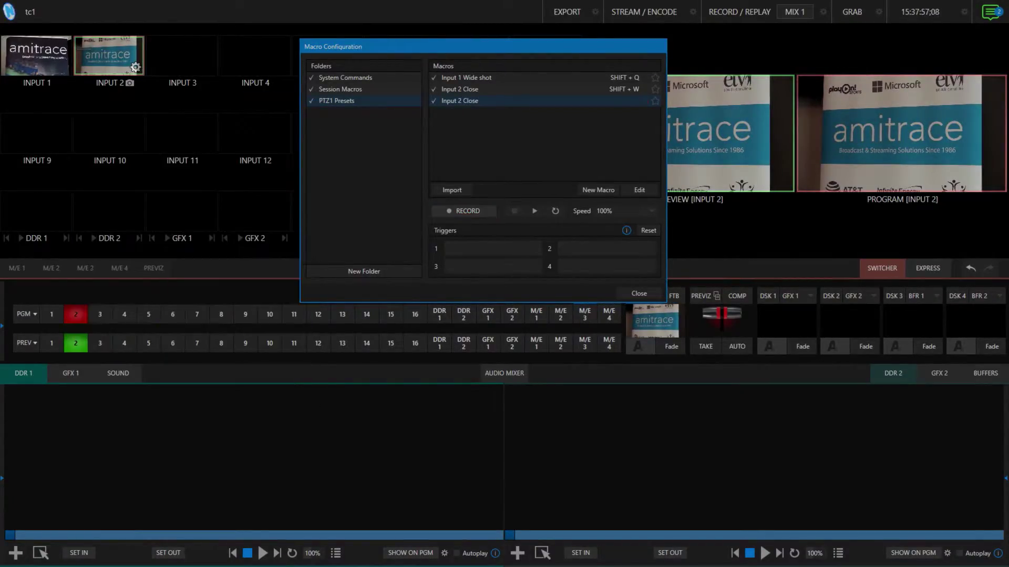
left_click(492, 248)
key("shift+e")
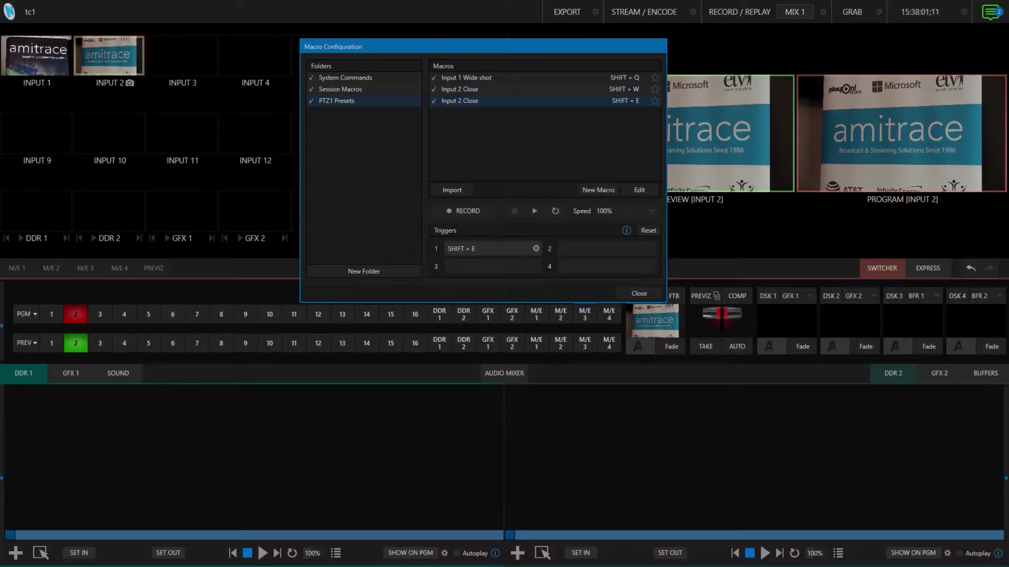
Create an 'Input 2 Wide' macro recording Input 2's PTZ preset 2 on SHIFT + X, then close Macro Configuration.
left_click(598, 190)
type("Input 2 Wide")
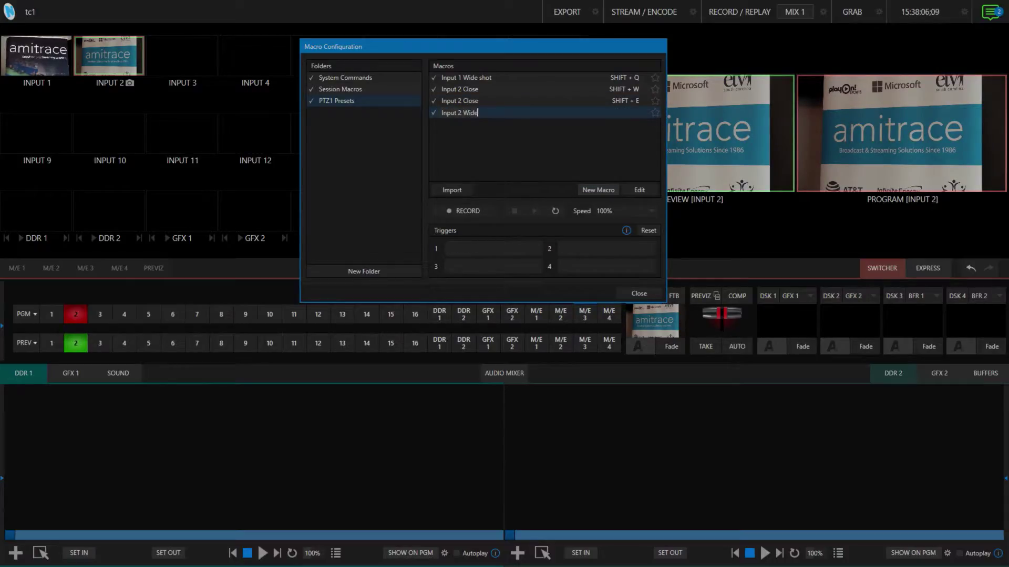
left_click(462, 210)
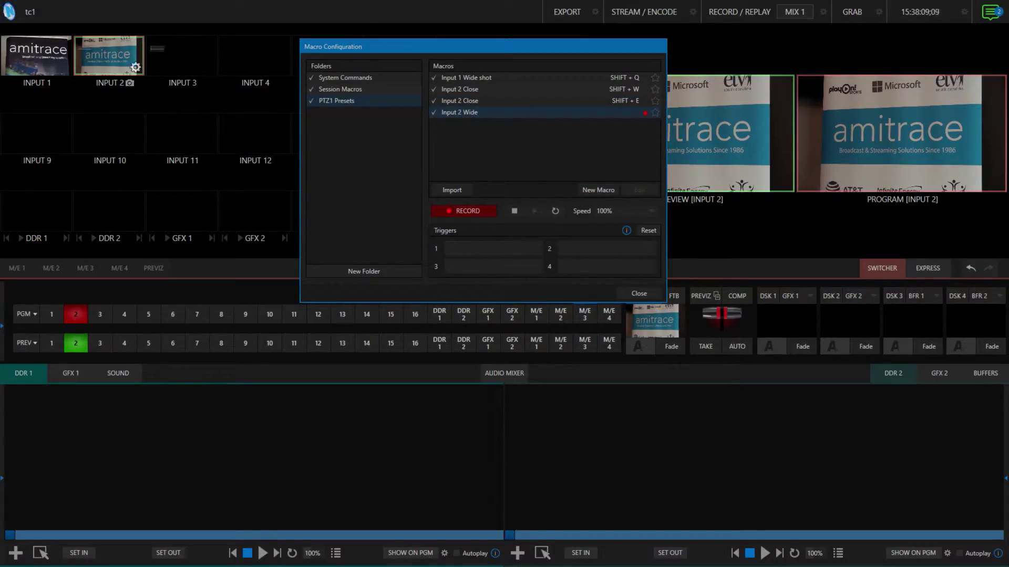
left_click(135, 67)
left_click(166, 208)
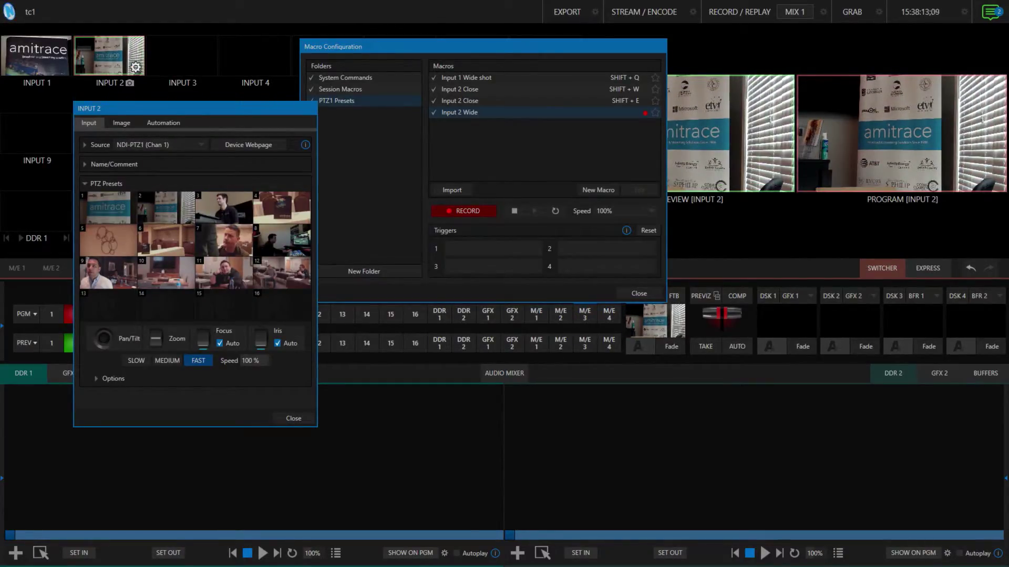
left_click(463, 211)
left_click(489, 248)
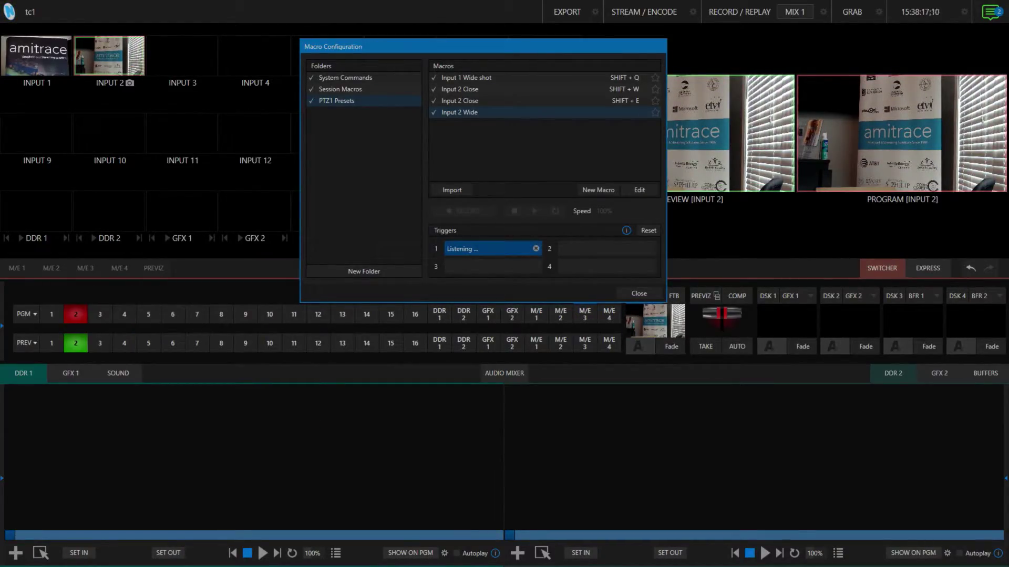
key("shift+x")
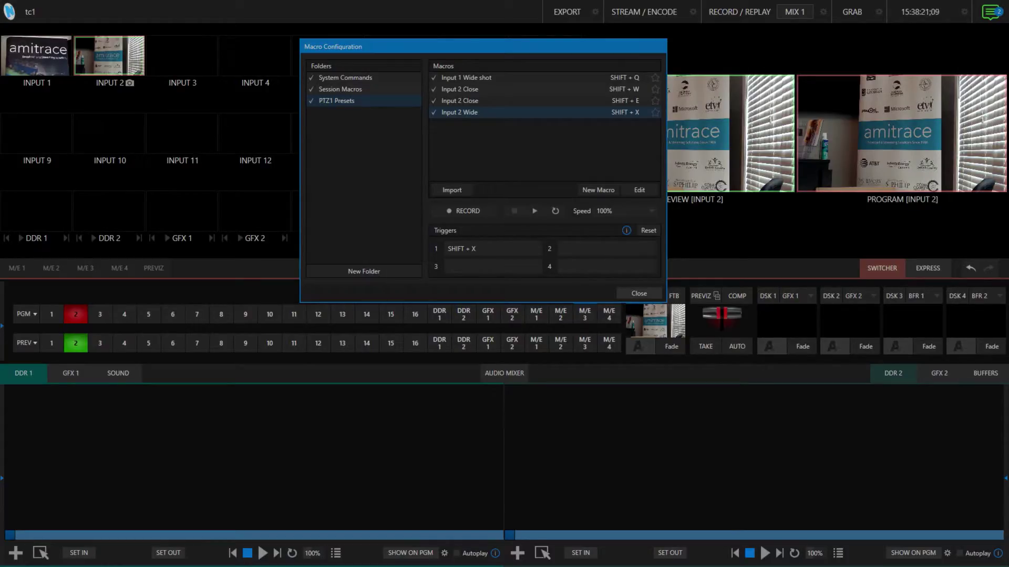
left_click(639, 294)
Test the Input 2 macros with SHIFT + E, SHIFT + X and SHIFT + E.
key("shift+e")
key("shift+x")
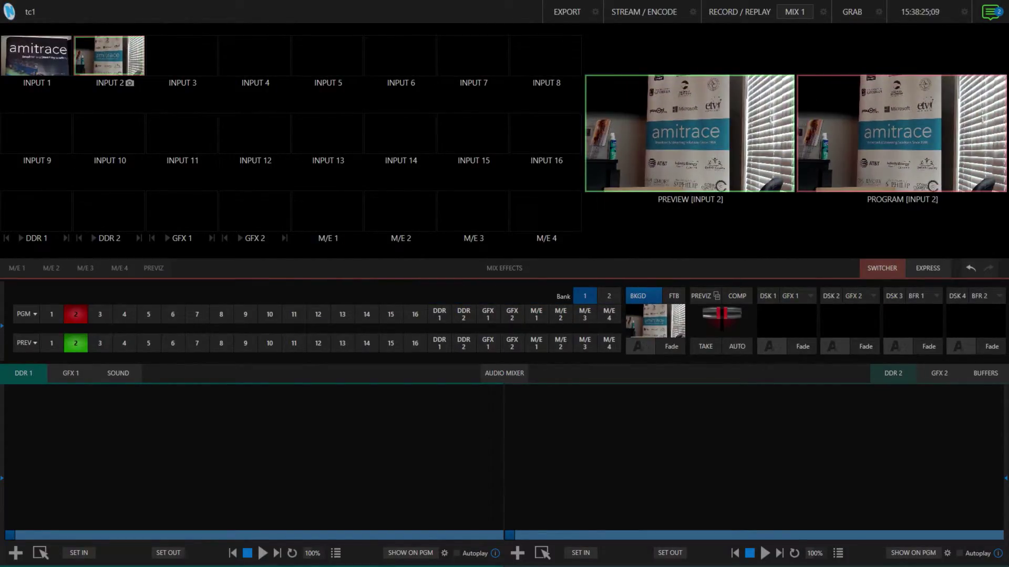
key("shift+e")
Cut Input 1 to program, fire SHIFT + Z, W and X, then check Input 1's settings.
left_click(51, 314)
key("shift+z")
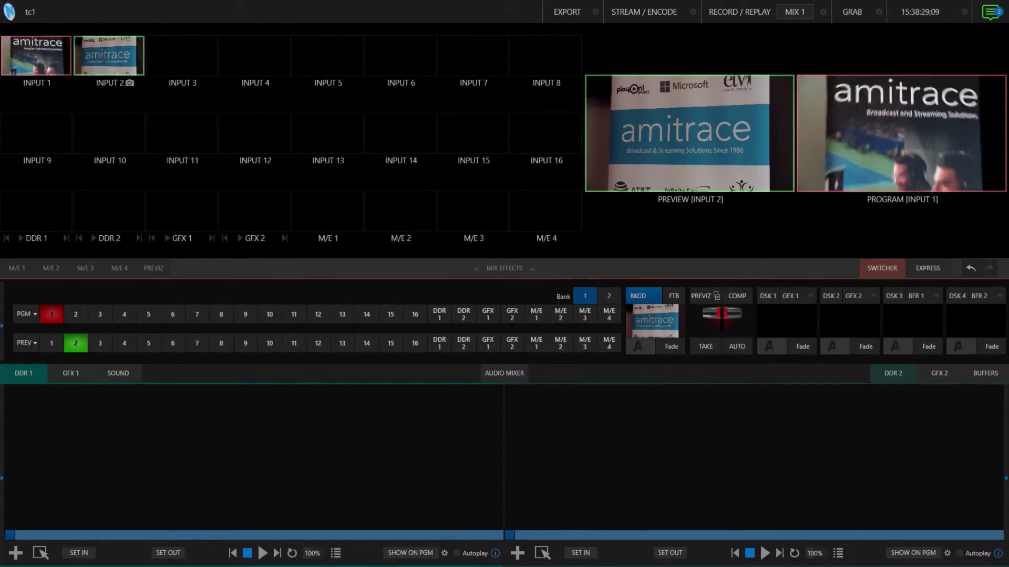
key("shift+w")
key("shift+x")
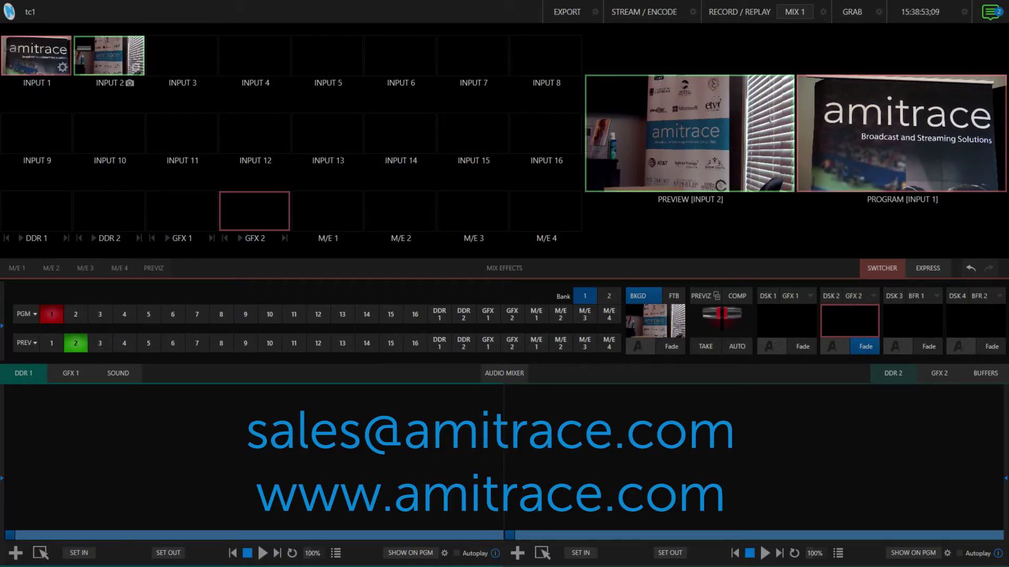
left_click(62, 66)
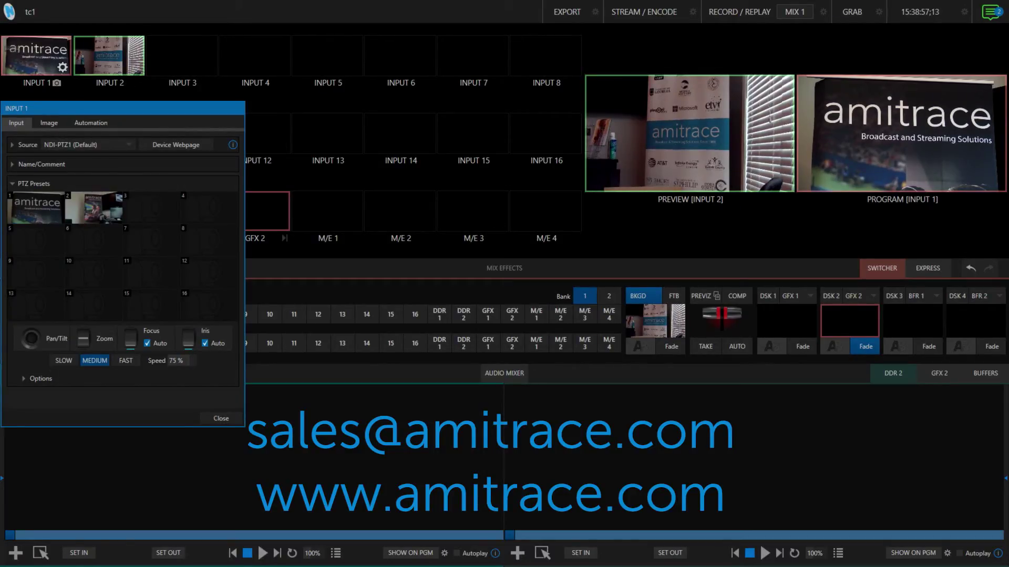
left_click(221, 418)
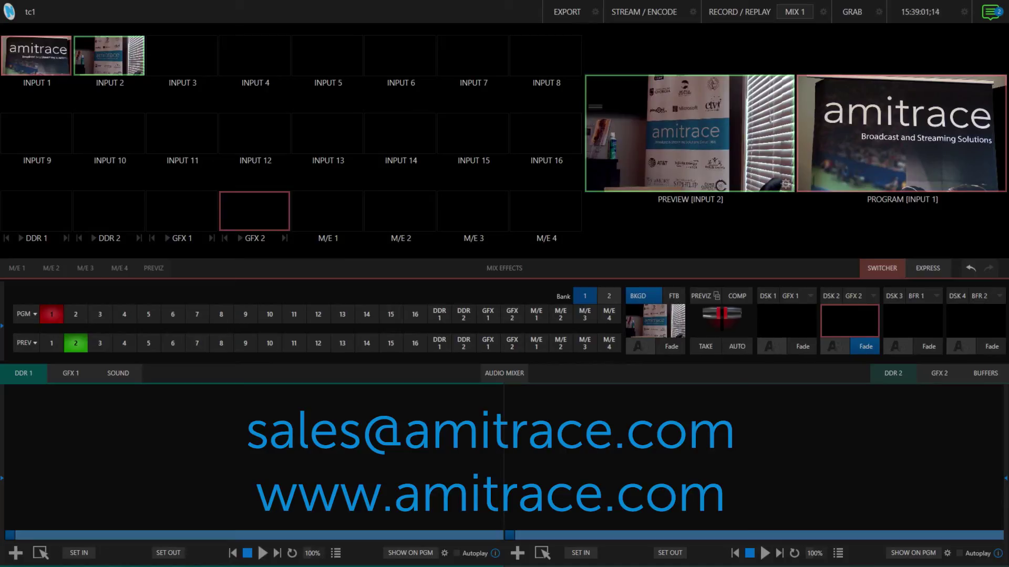